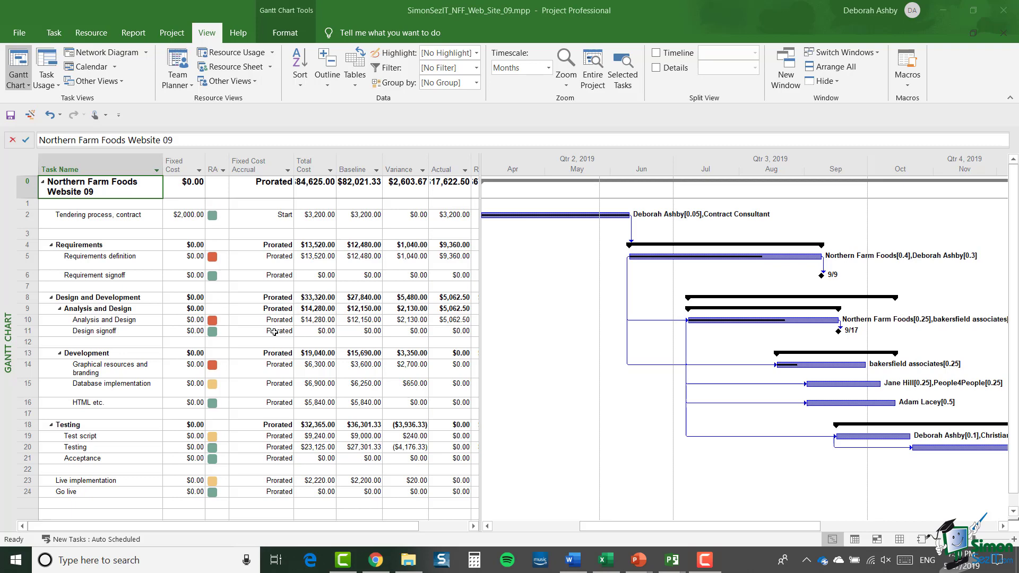
left_click(330, 171)
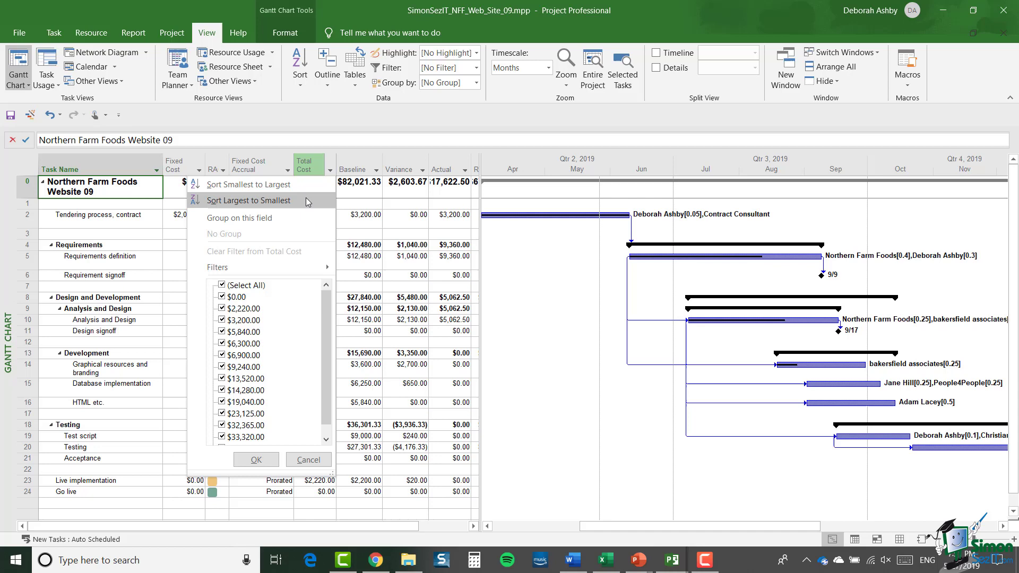
left_click(215, 34)
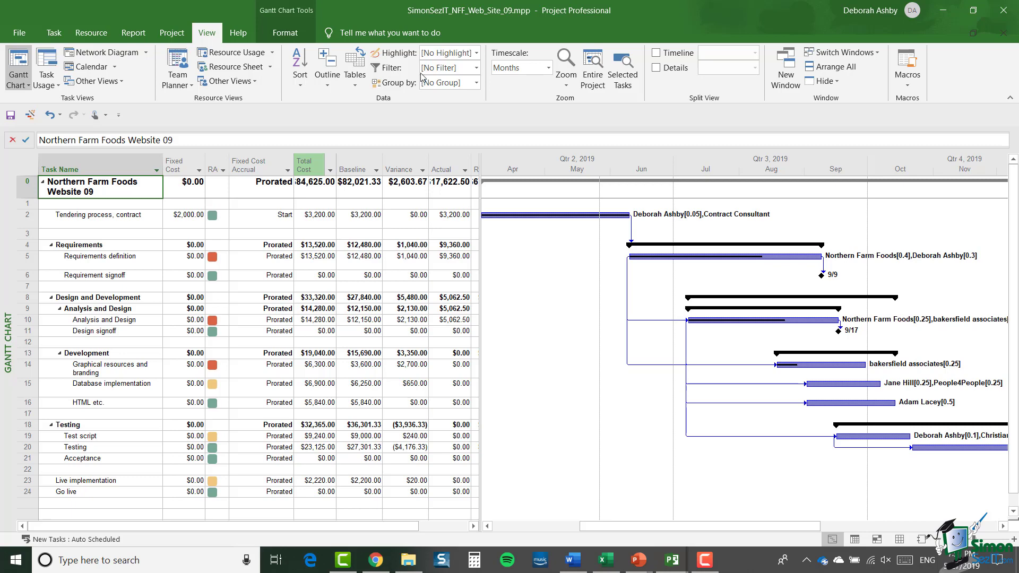
left_click(478, 68)
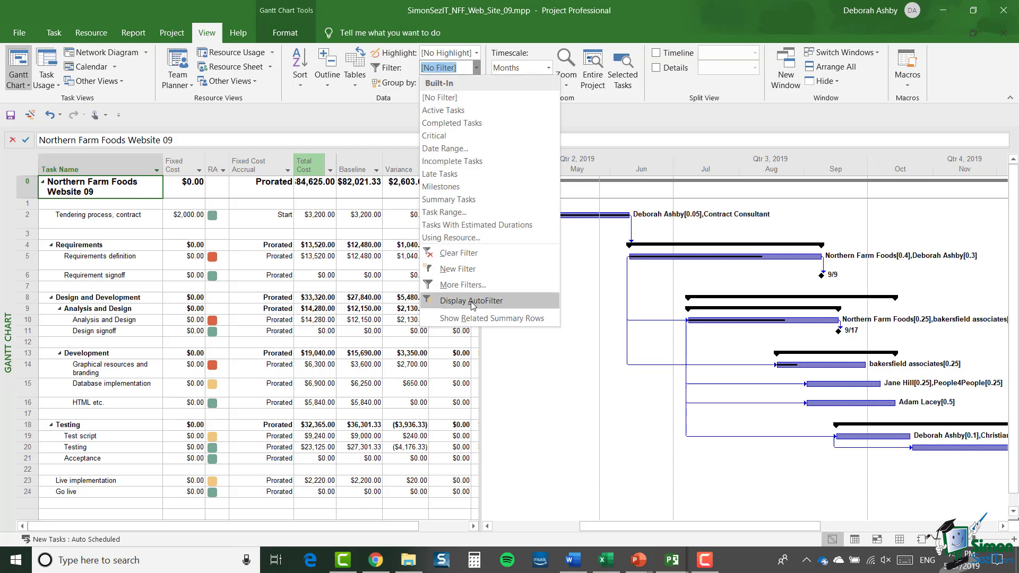
left_click(462, 300)
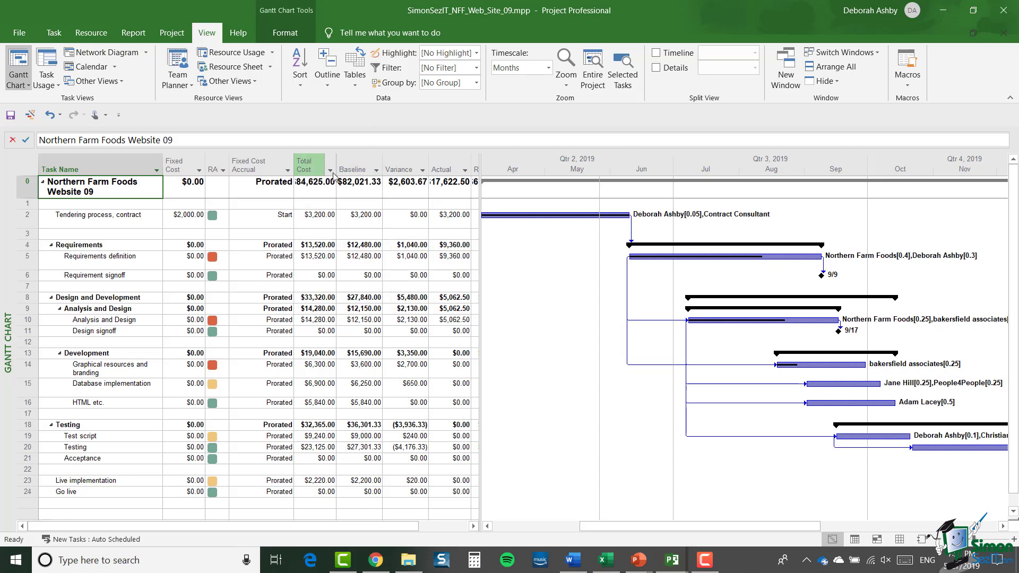
Sort the tasks by Total Cost, smallest to largest, keeping subtasks within their summary groups.
left_click(331, 171)
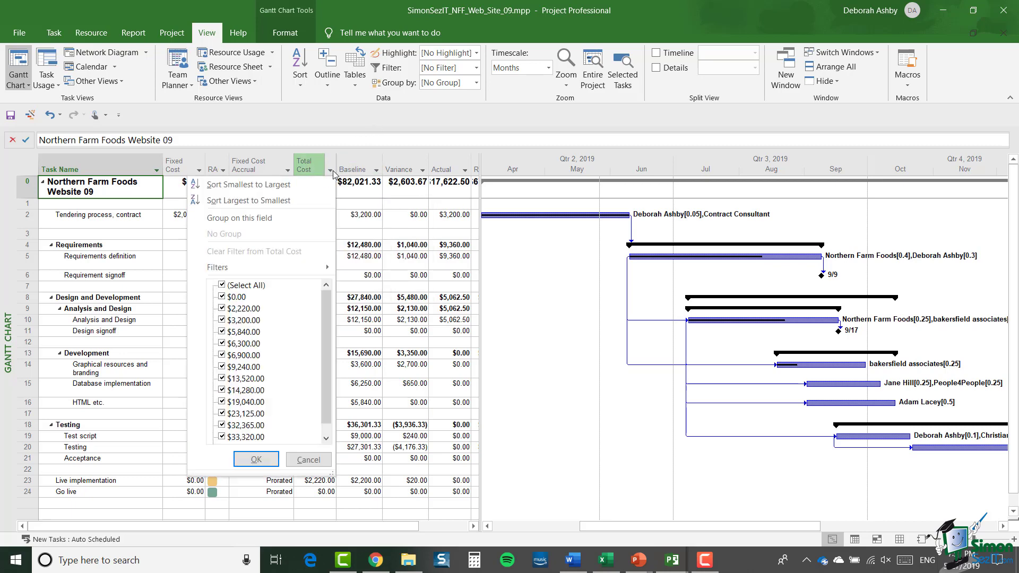
left_click(304, 185)
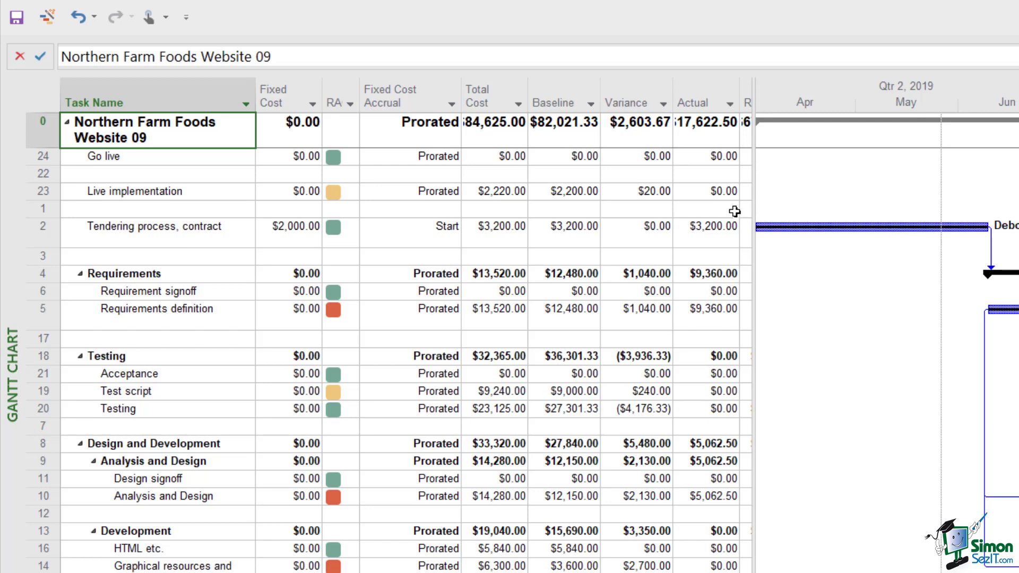
Select the Requirement signoff and Requirements rows, then reopen the Total Cost sort and filter options.
left_click(40, 295)
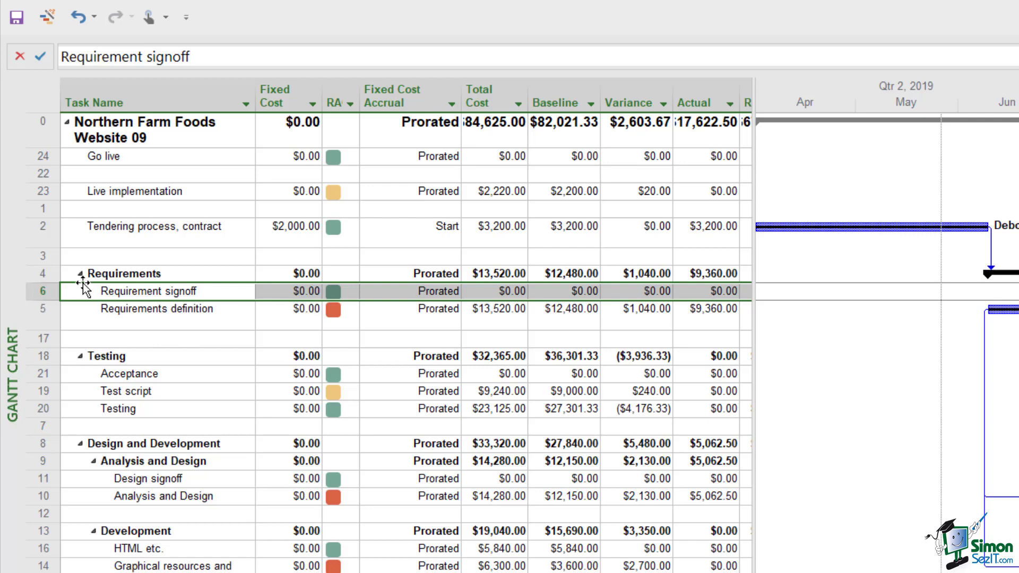
left_click(37, 277)
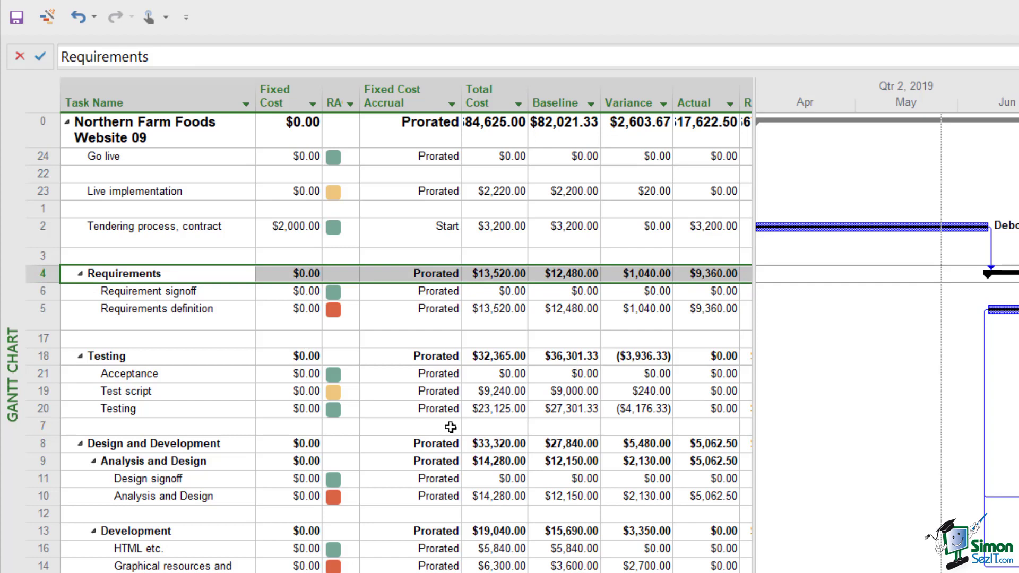
left_click(518, 104)
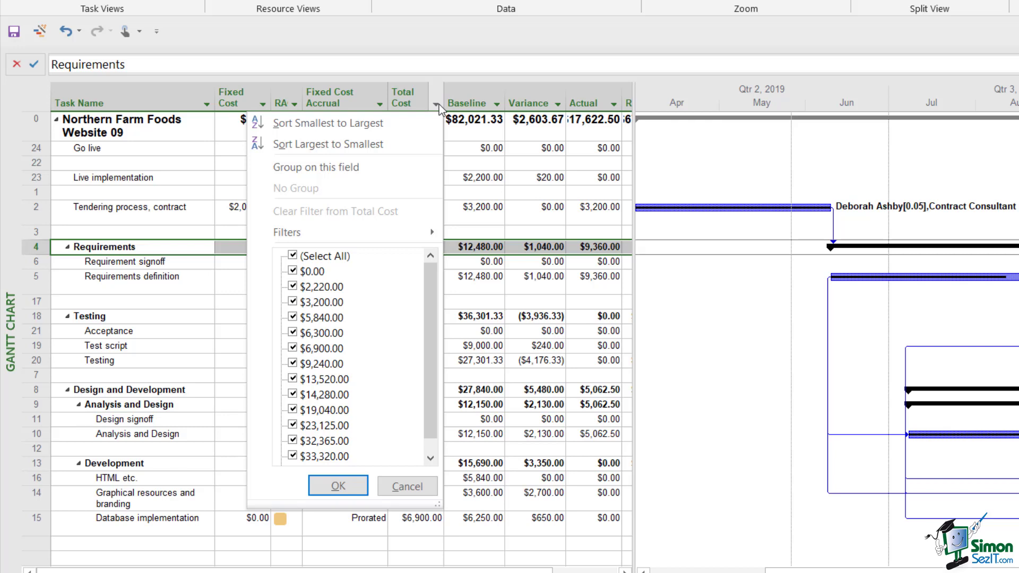
left_click(566, 44)
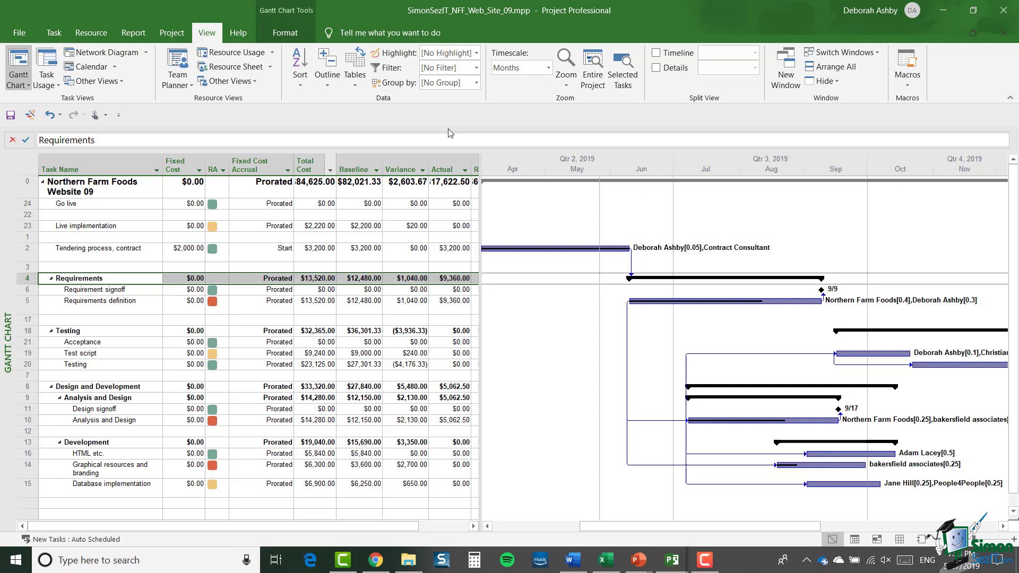
left_click(356, 82)
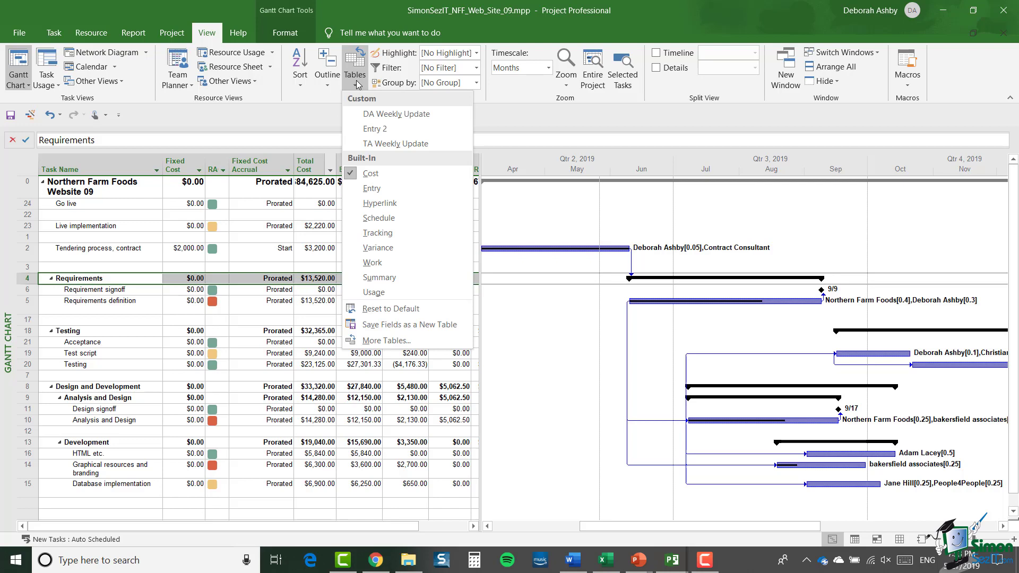
left_click(515, 124)
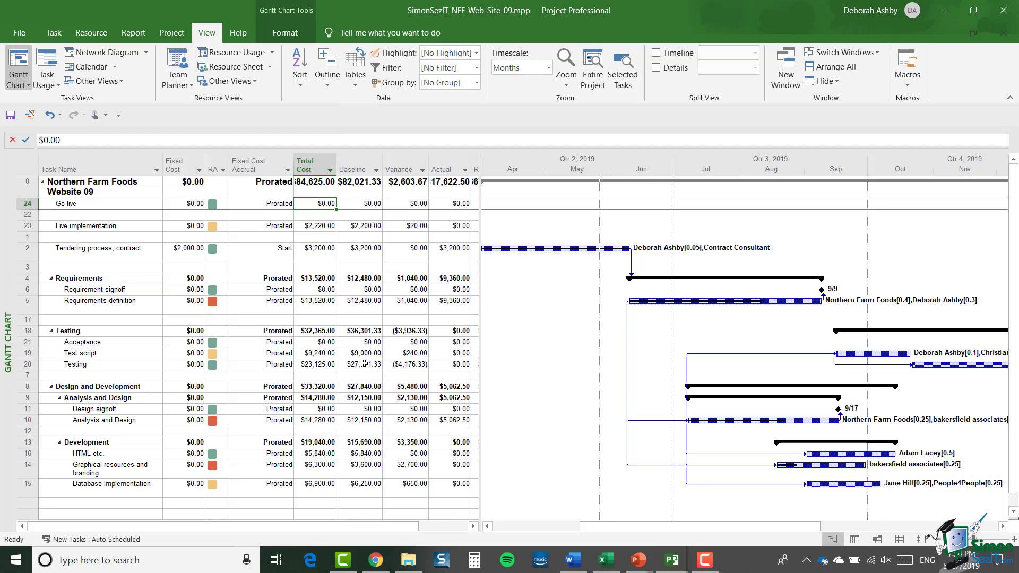
Switch the task sheet to the Entry table with Duration, Start and Finish columns.
right_click(24, 167)
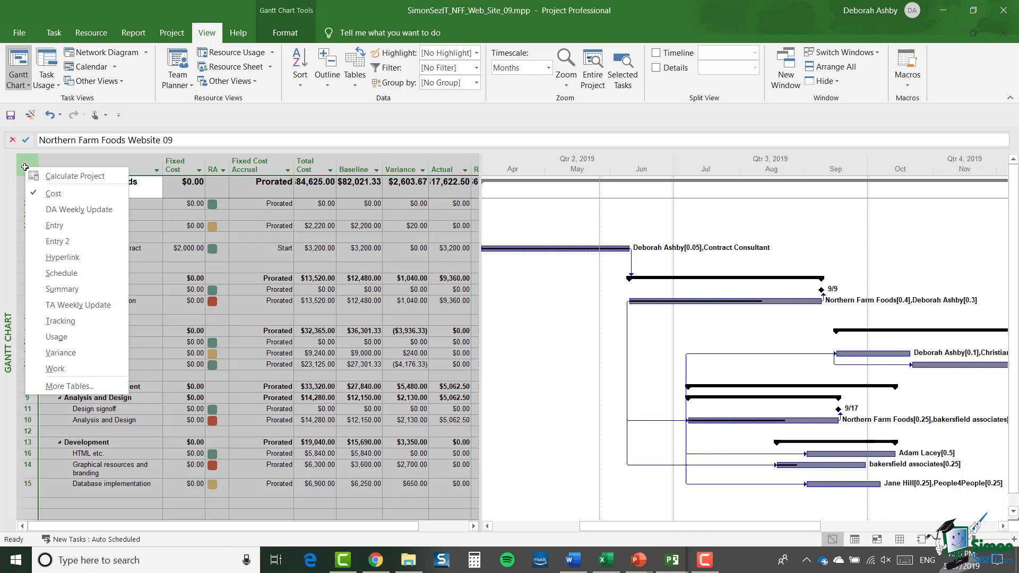
left_click(62, 227)
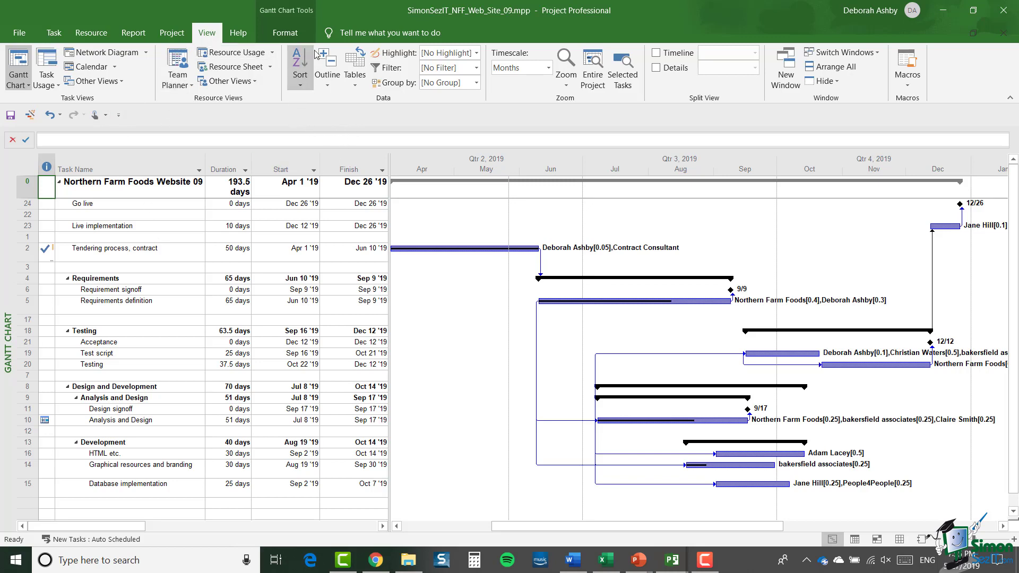
Reset the task sort to ID and apply it to restore the original task order.
left_click(300, 87)
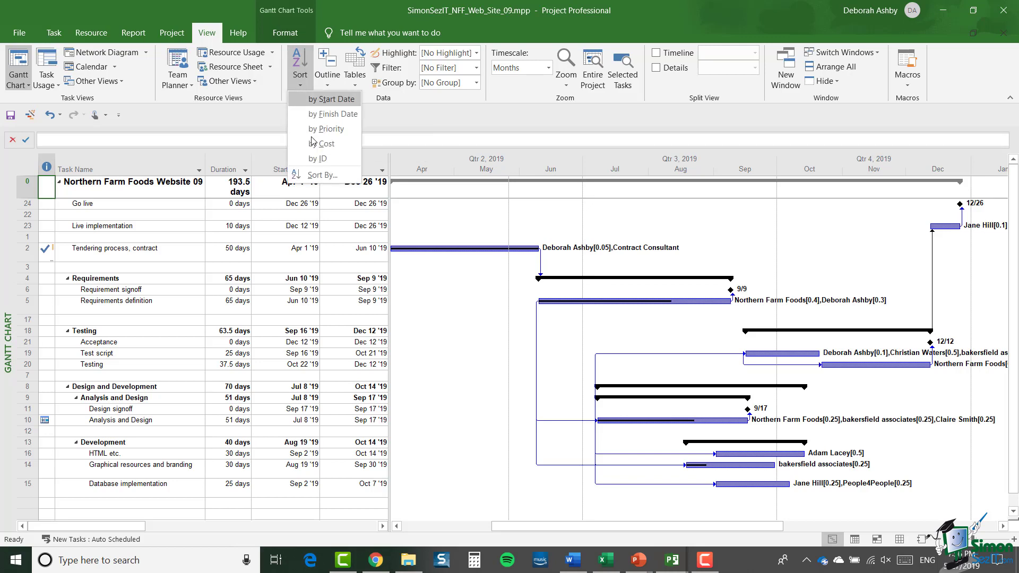
left_click(317, 183)
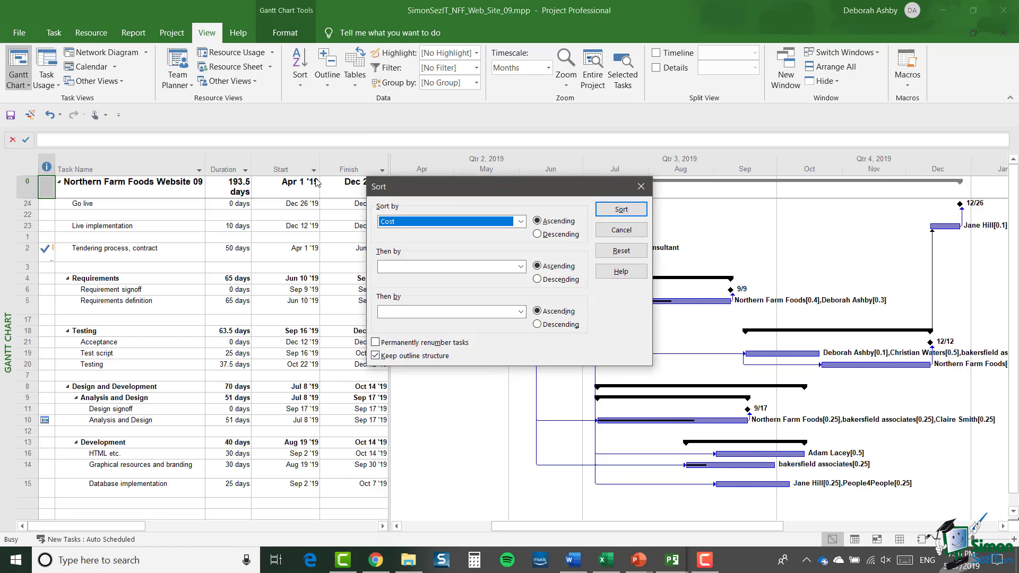
left_click(621, 251)
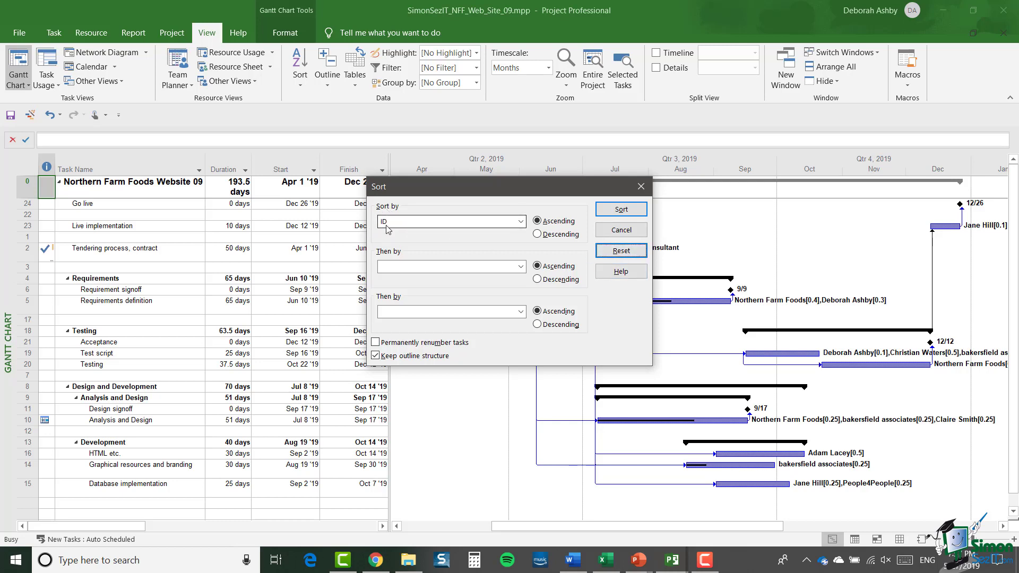
left_click(620, 210)
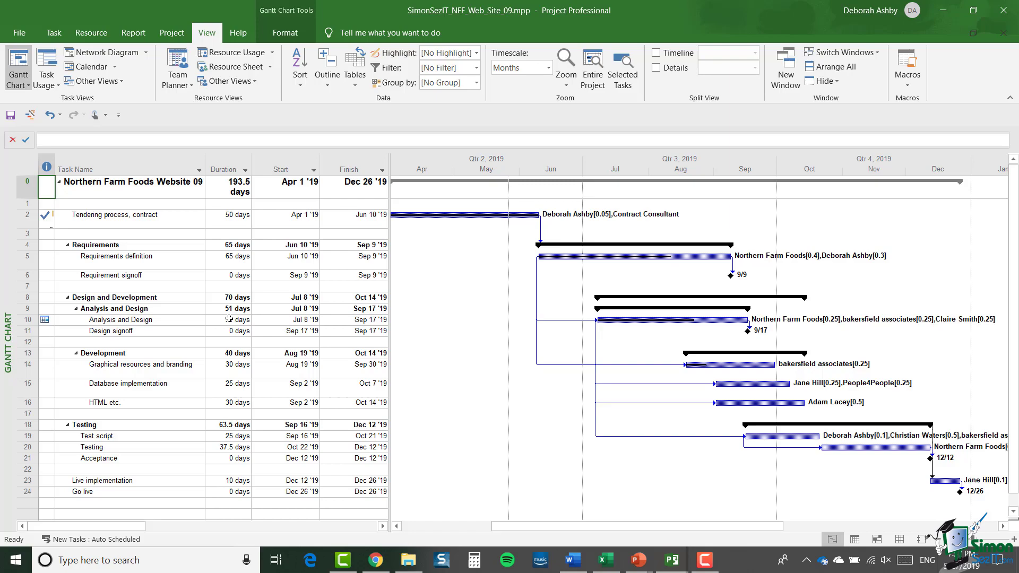
In the Sort dialog, set Sort by to Cost, ascending, with Keep outline structure unchecked.
left_click(300, 77)
left_click(301, 182)
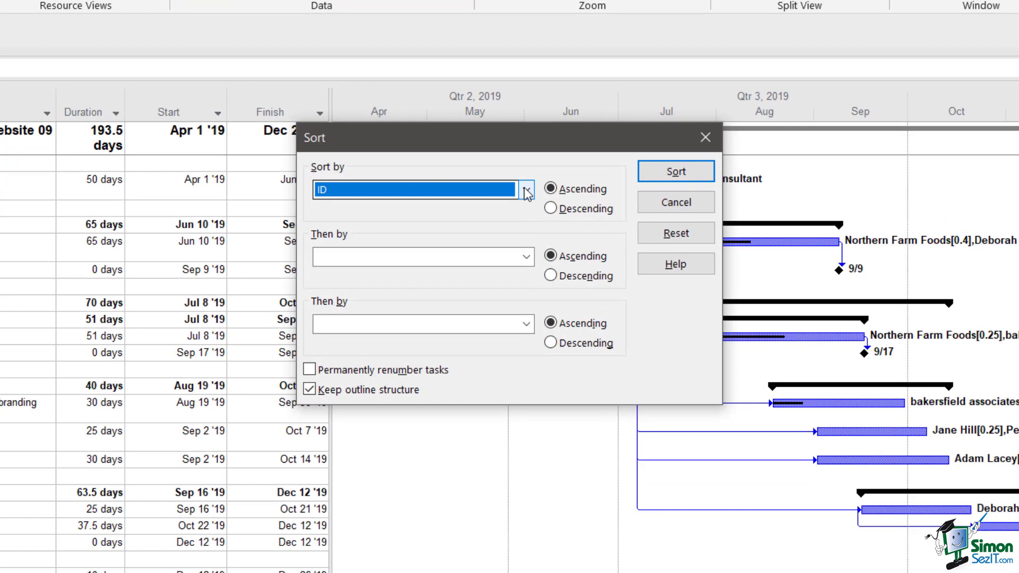
left_click(526, 190)
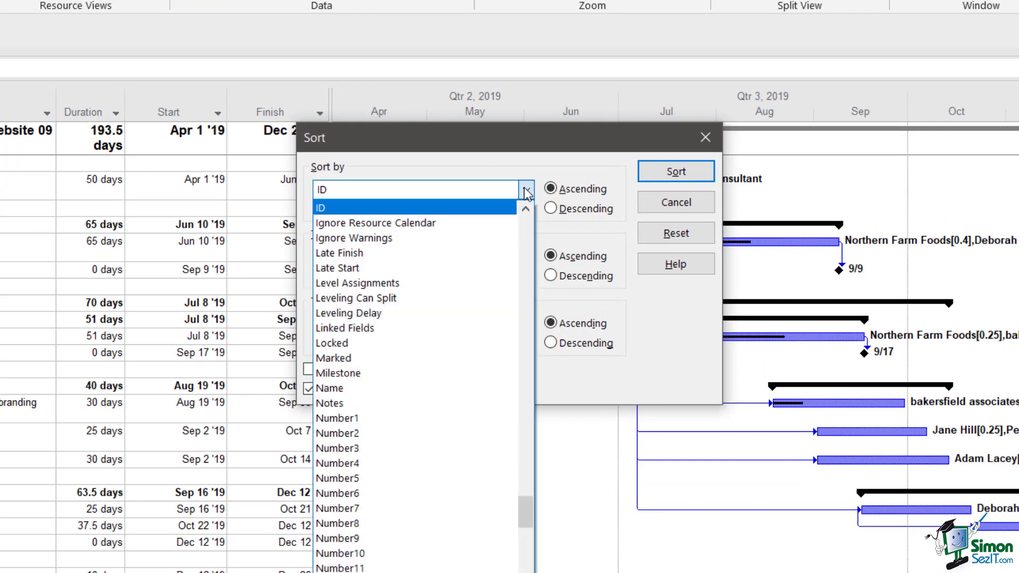
left_click(480, 191)
type("c")
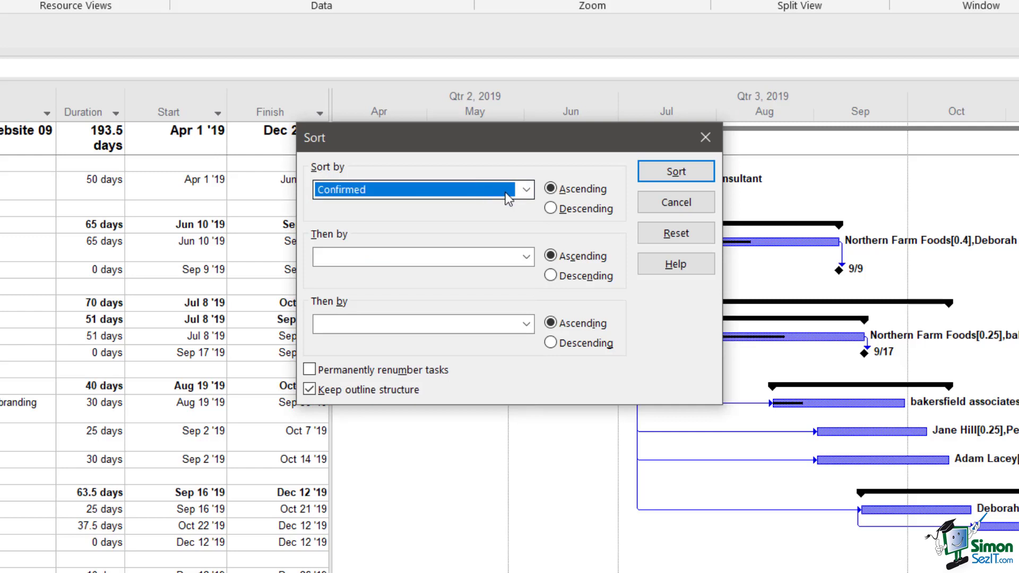
left_click(526, 192)
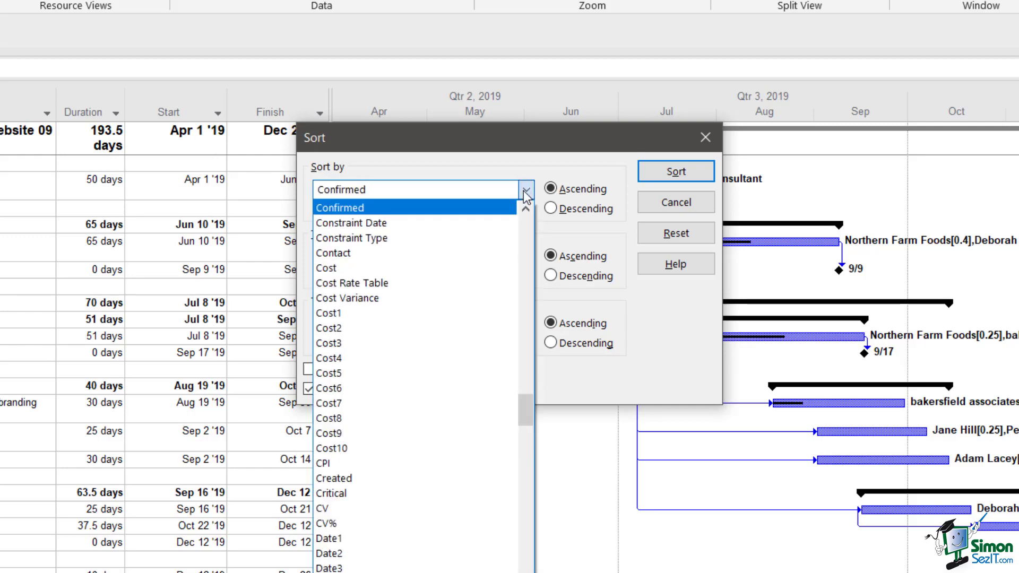
left_click(359, 269)
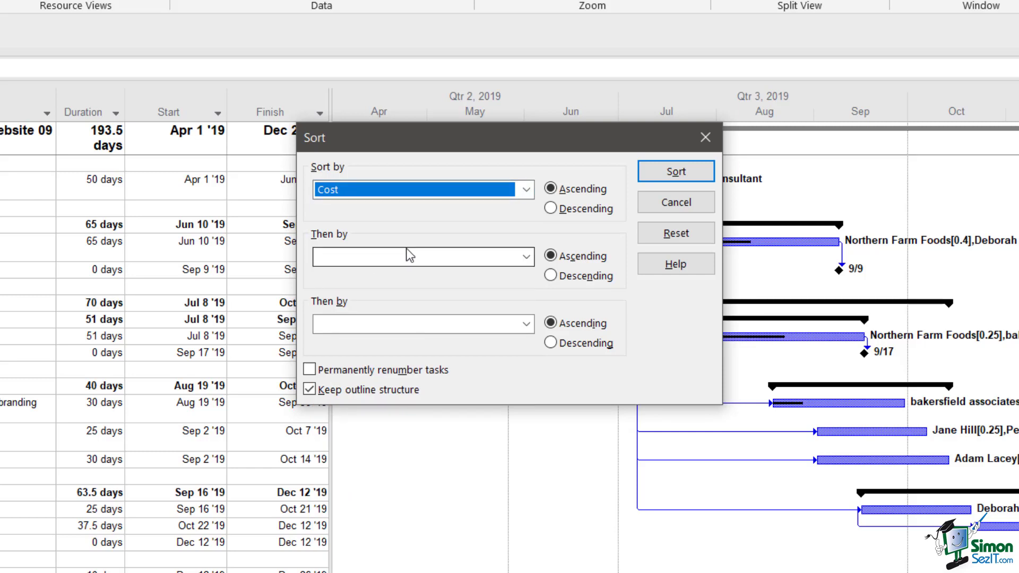
left_click(310, 390)
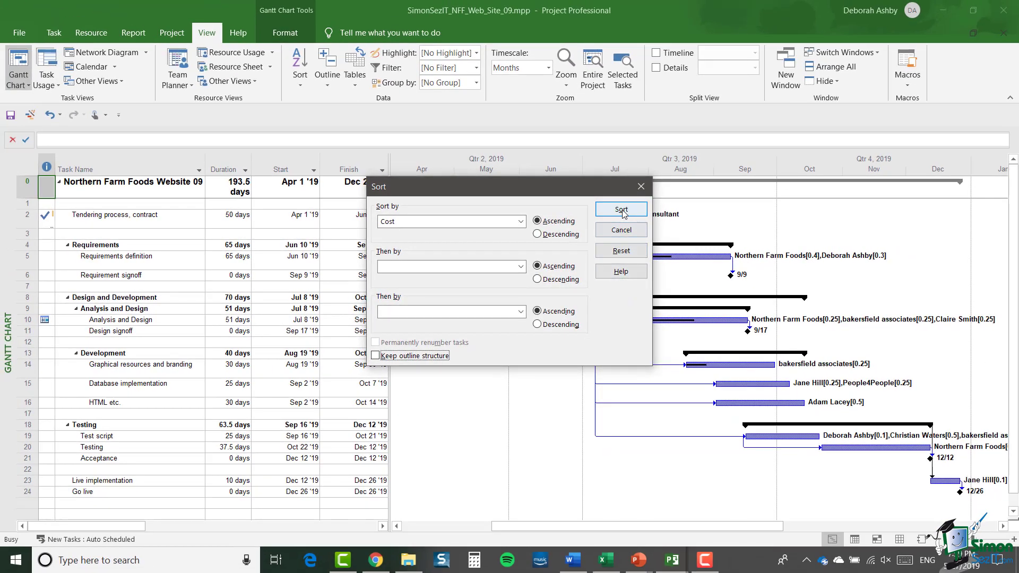
Apply the Cost ascending sort to all tasks, ignoring the outline hierarchy.
left_click(622, 212)
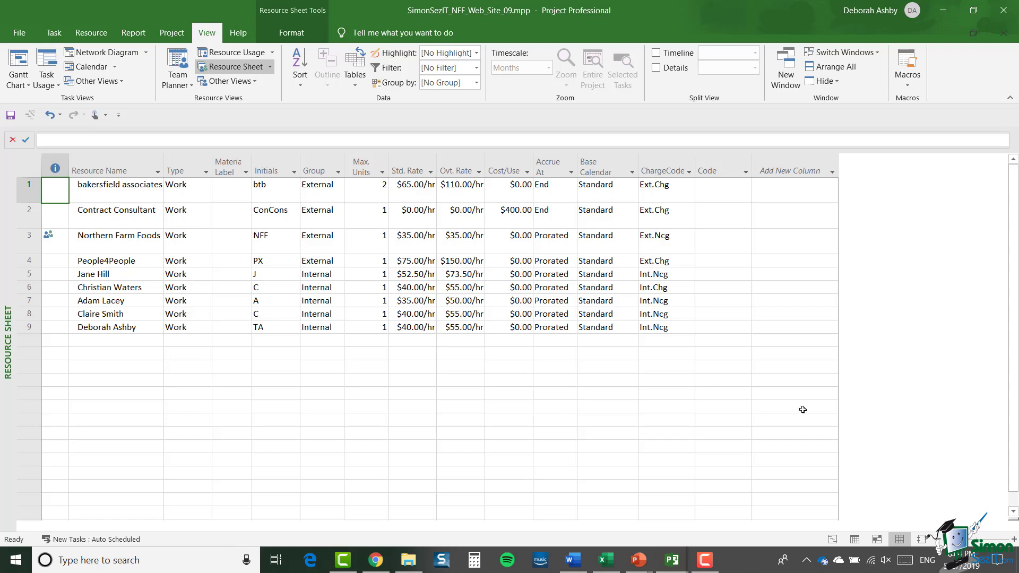
Set the resource sort to Group ascending, then Name, with Permanently renumber resources checked.
left_click(304, 85)
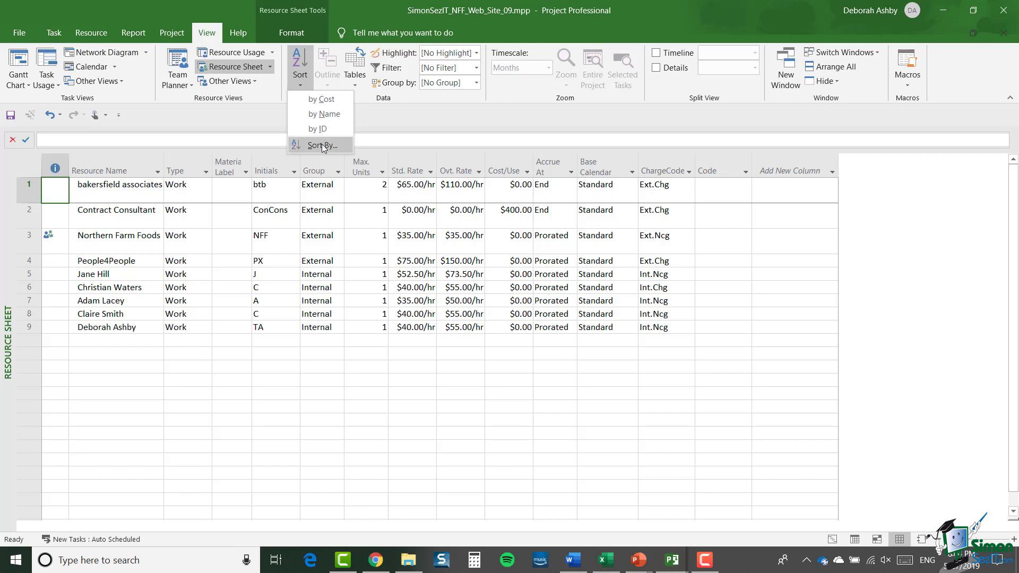
left_click(327, 144)
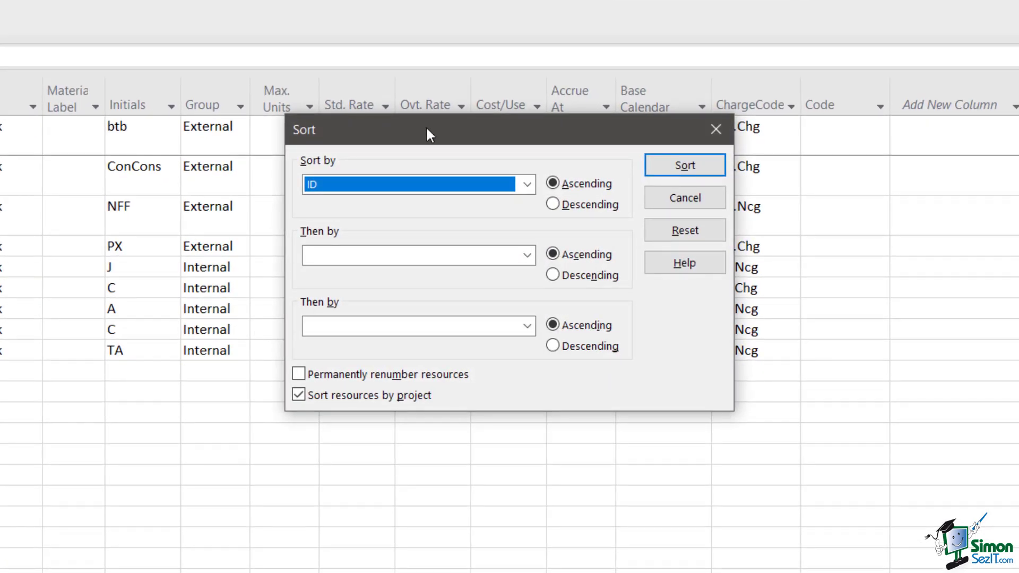
left_click(527, 184)
key("Up")
key("Up")
key("Up")
key("Up")
key("Up")
key("Up")
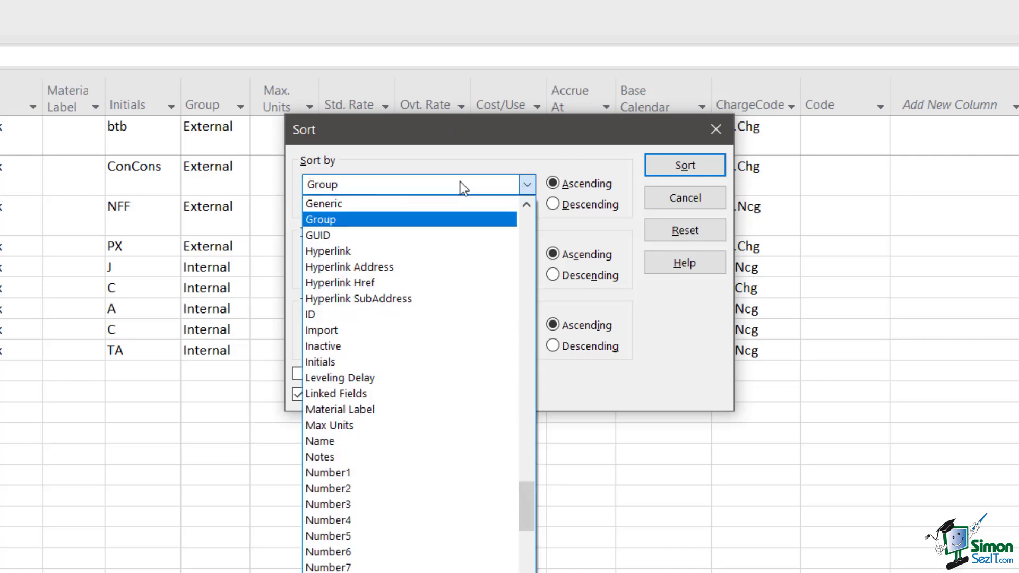
left_click(342, 219)
left_click(577, 189)
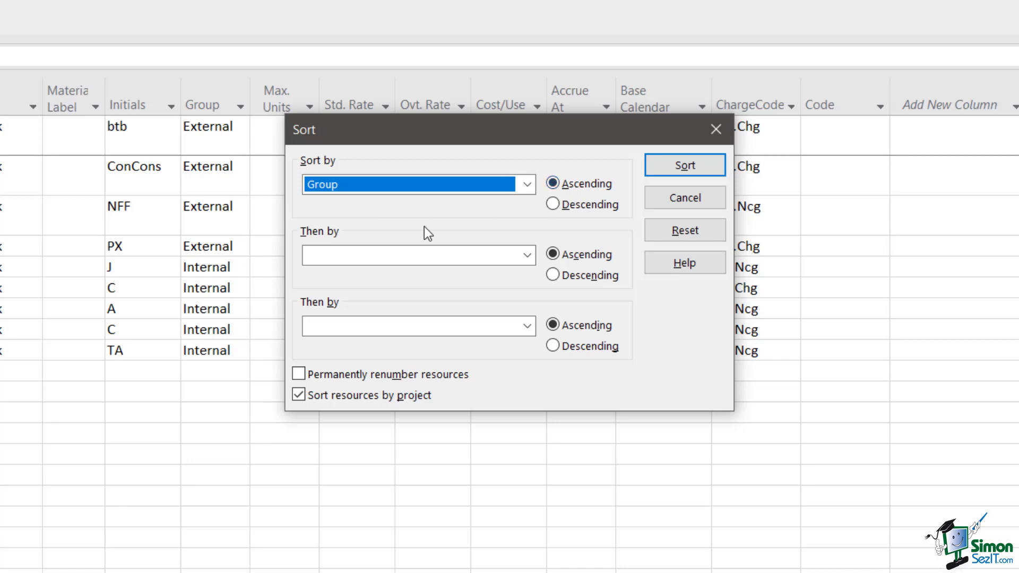
left_click(527, 255)
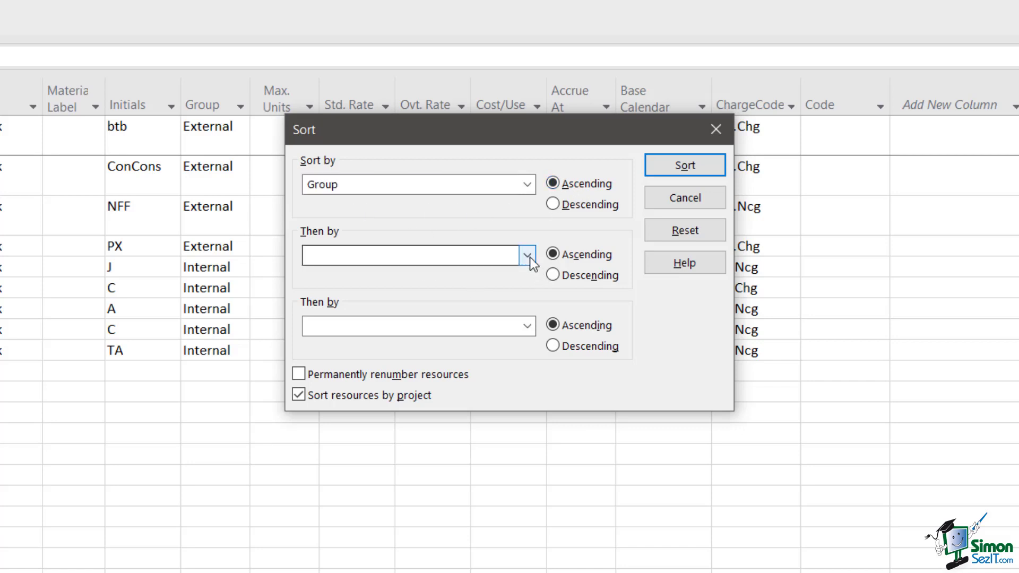
key("n")
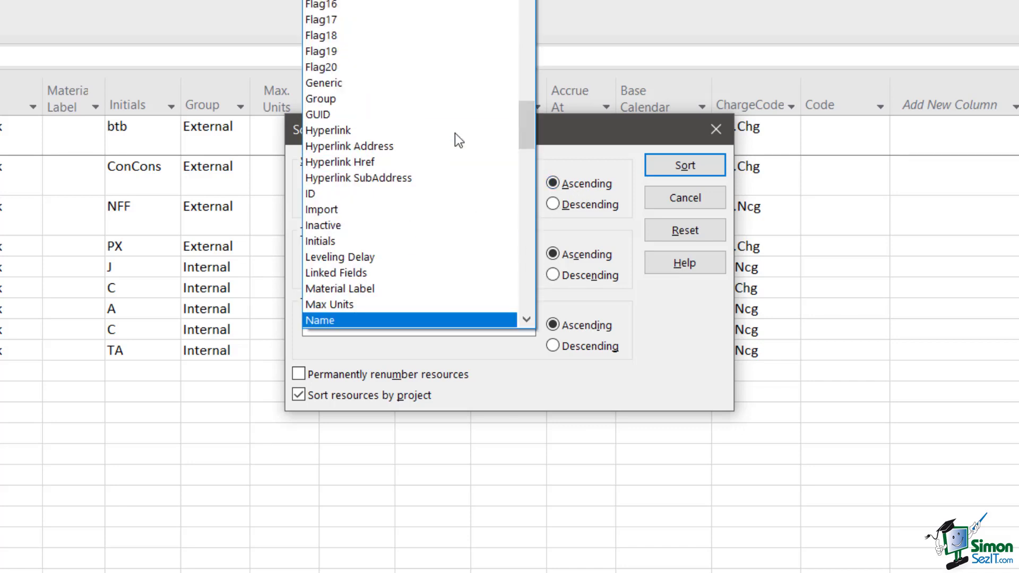
left_click(403, 318)
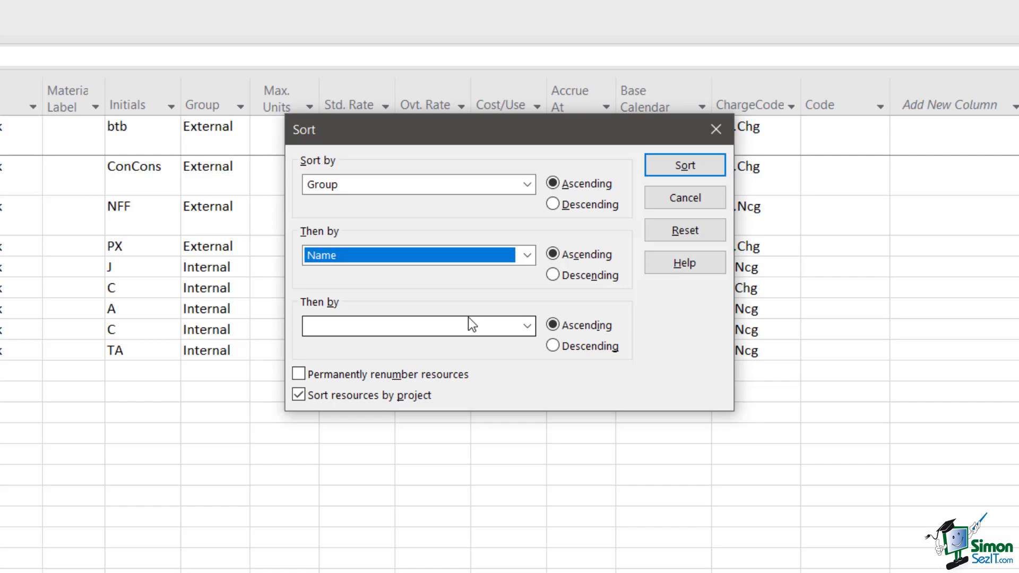
left_click(299, 373)
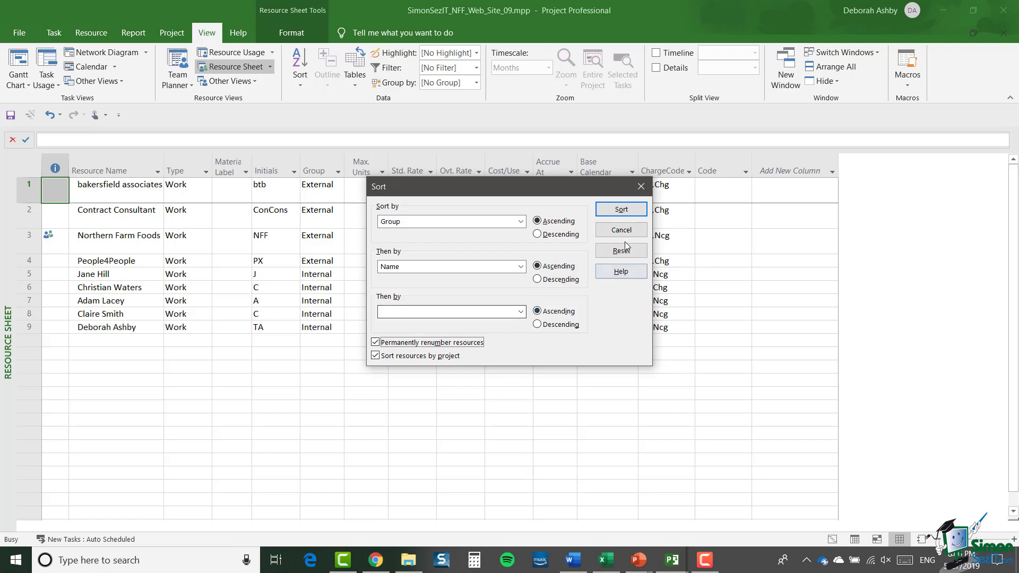
Apply the Group-then-Name sort, renumbering the nine resources 1–9 with External first.
left_click(622, 210)
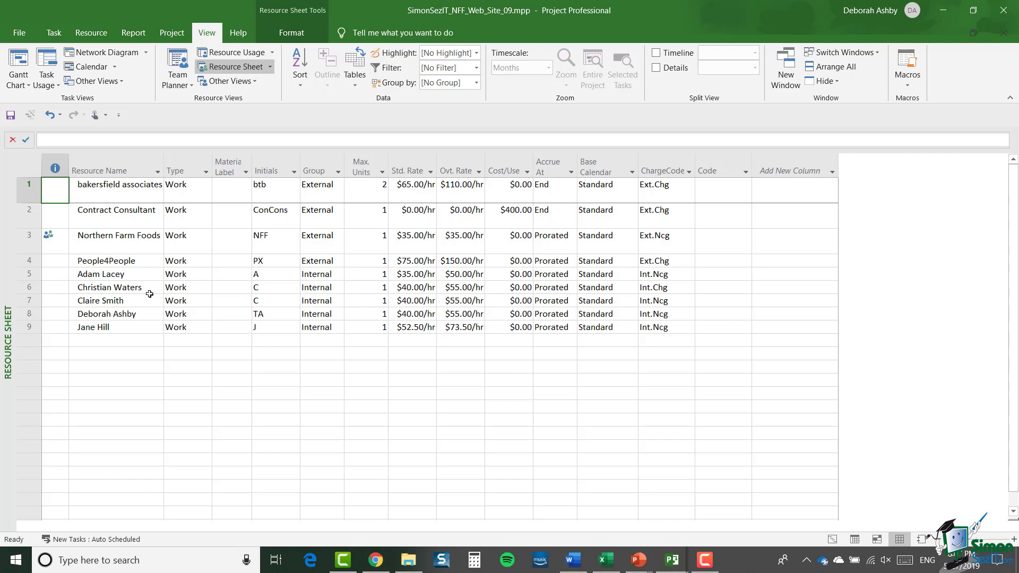
Switch to the Network Diagram view from the More Views list.
left_click(123, 82)
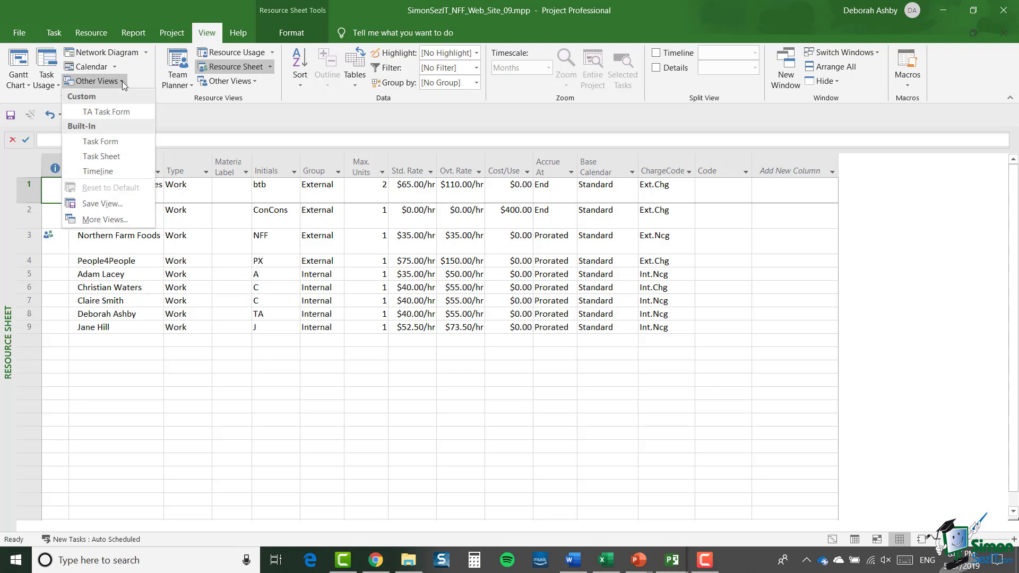
left_click(133, 220)
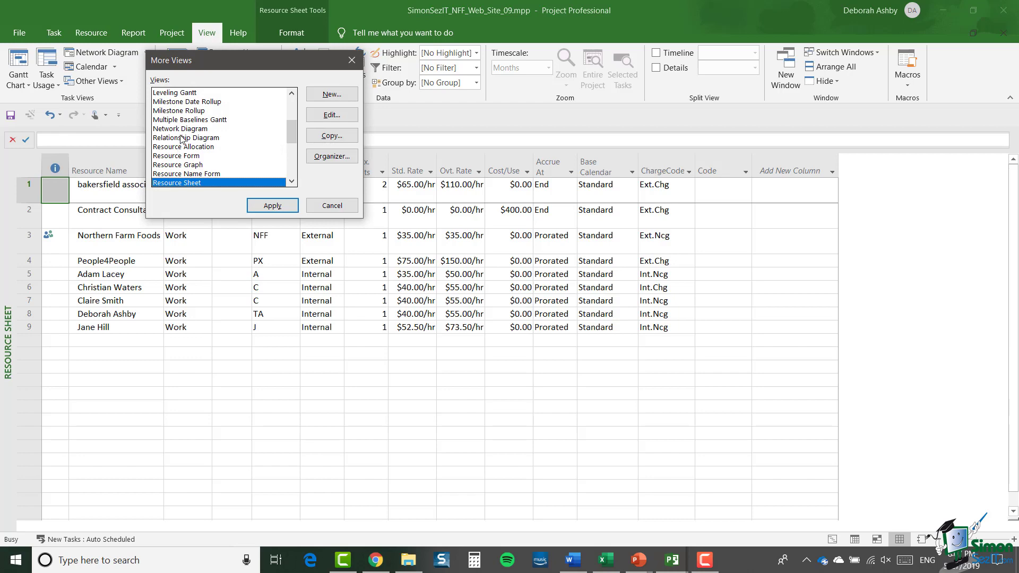
left_click(185, 129)
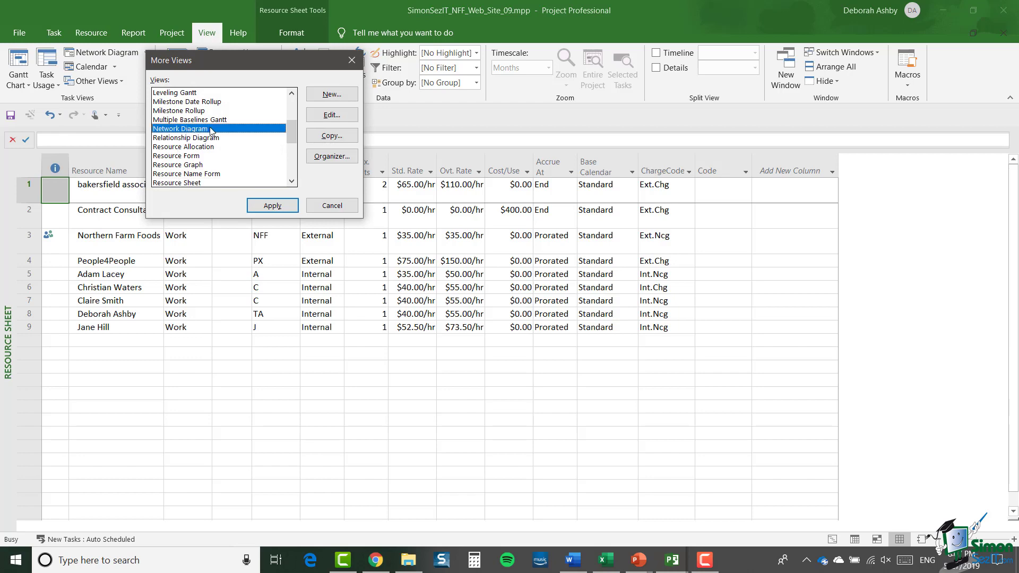
left_click(273, 206)
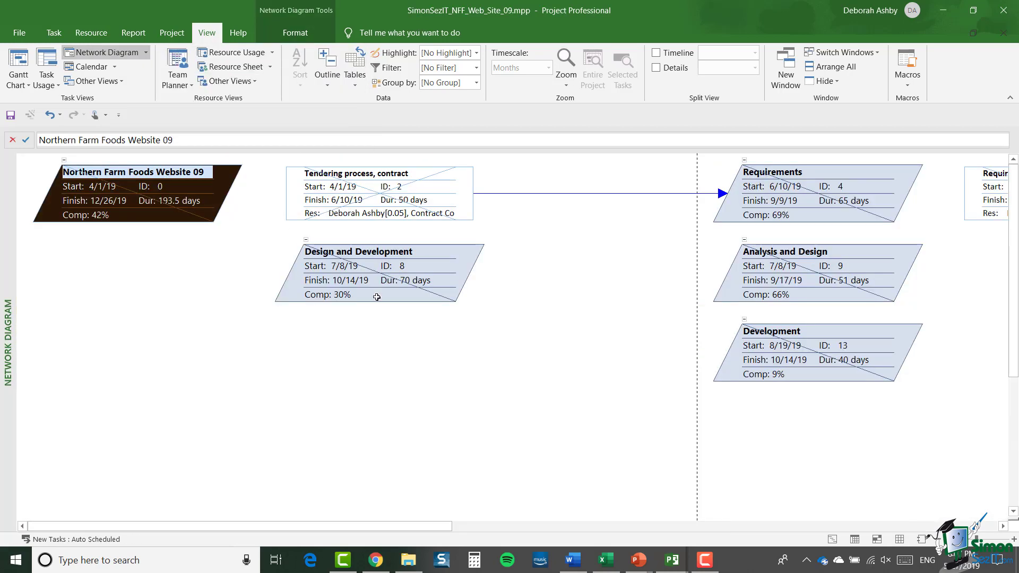